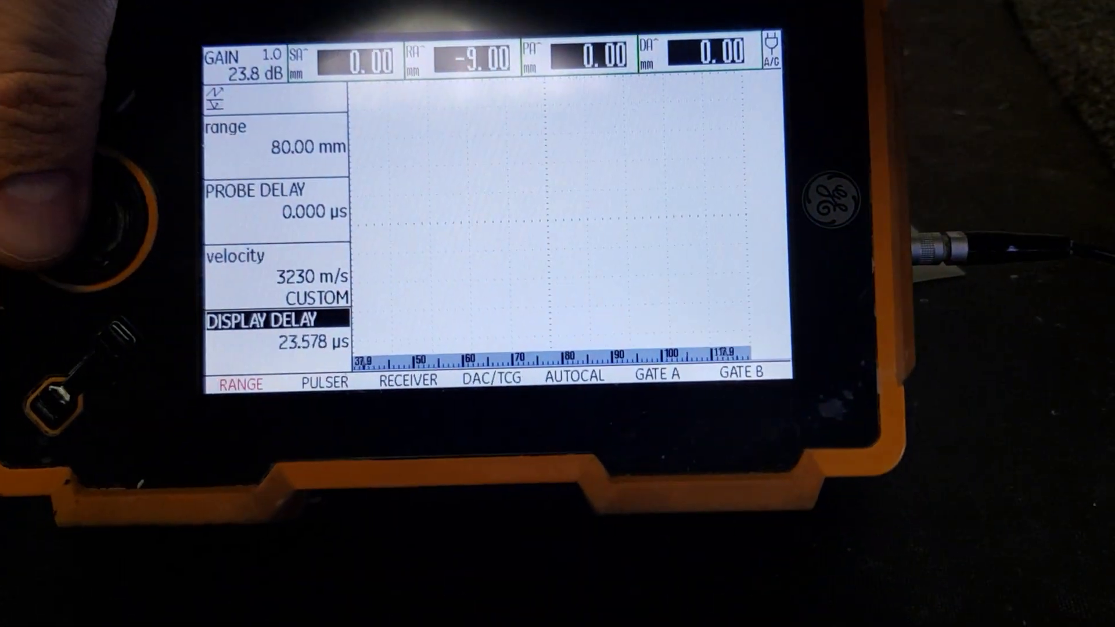
pyautogui.scroll(-2, 105, 218)
pyautogui.scroll(-10, 105, 218)
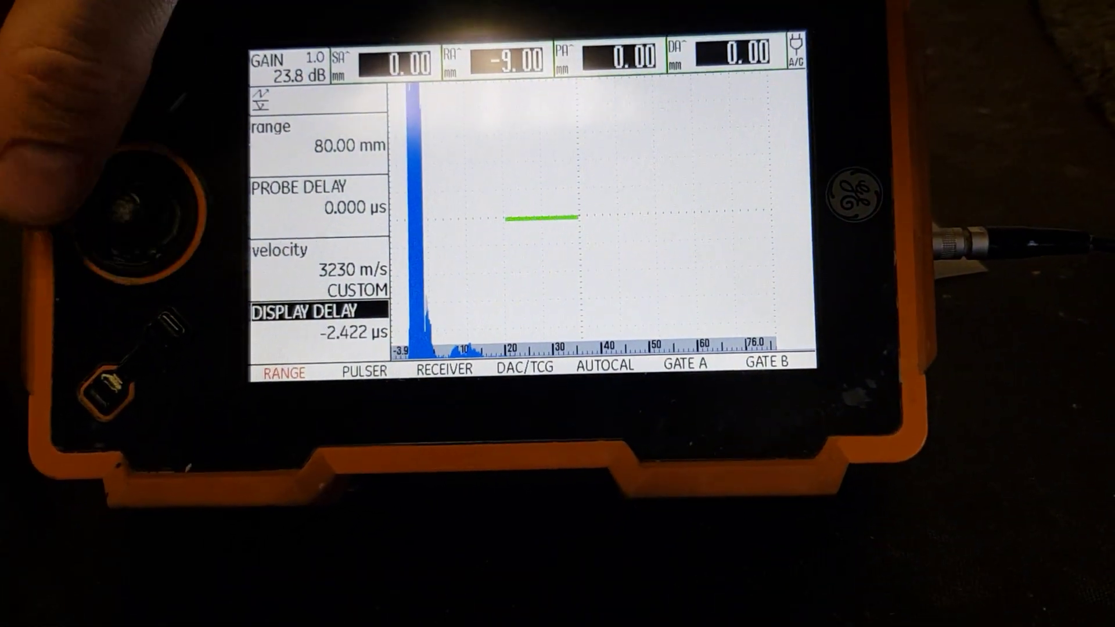
pyautogui.scroll(1, 139, 218)
pyautogui.scroll(3, 139, 218)
pyautogui.scroll(6, 139, 218)
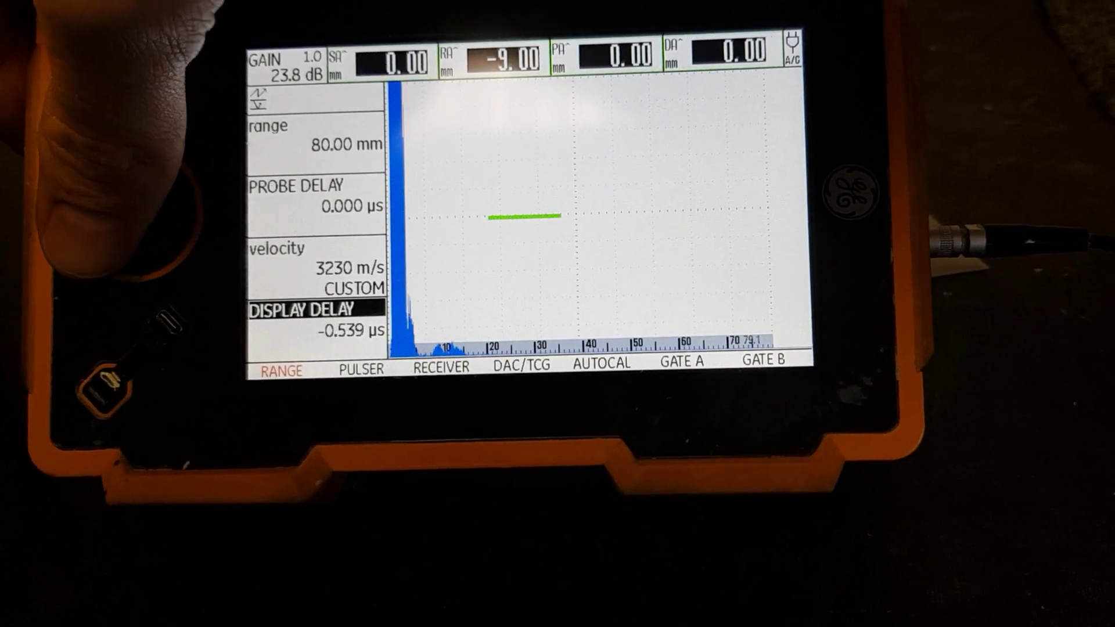
pyautogui.scroll(2, 131, 219)
pyautogui.scroll(2, 130, 218)
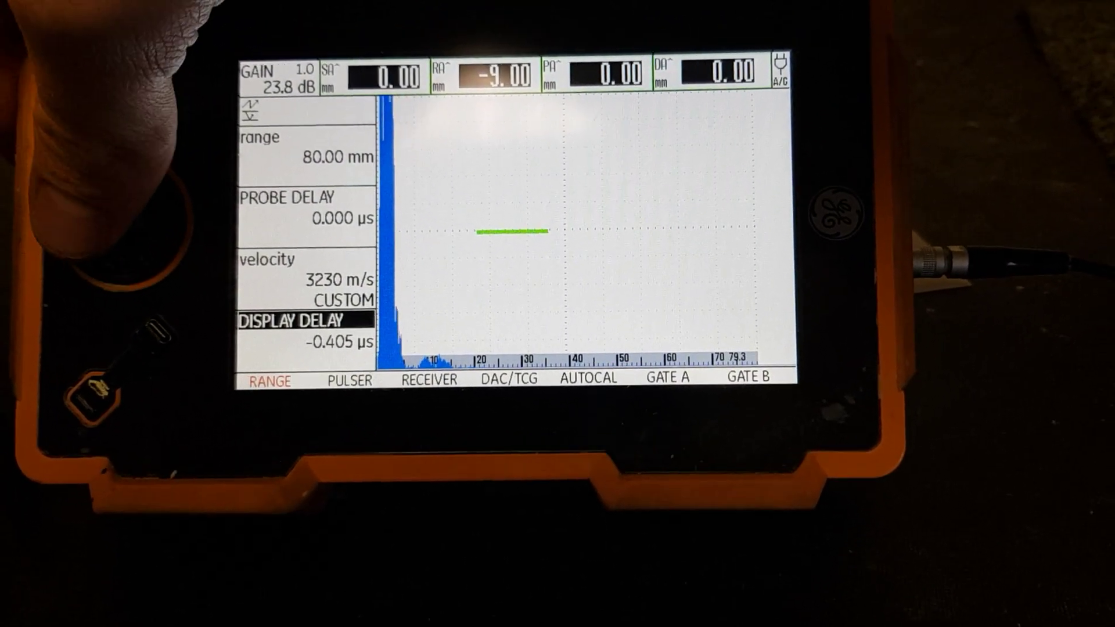
pyautogui.scroll(1, 130, 218)
pyautogui.scroll(1, 131, 218)
pyautogui.scroll(1, 131, 218)
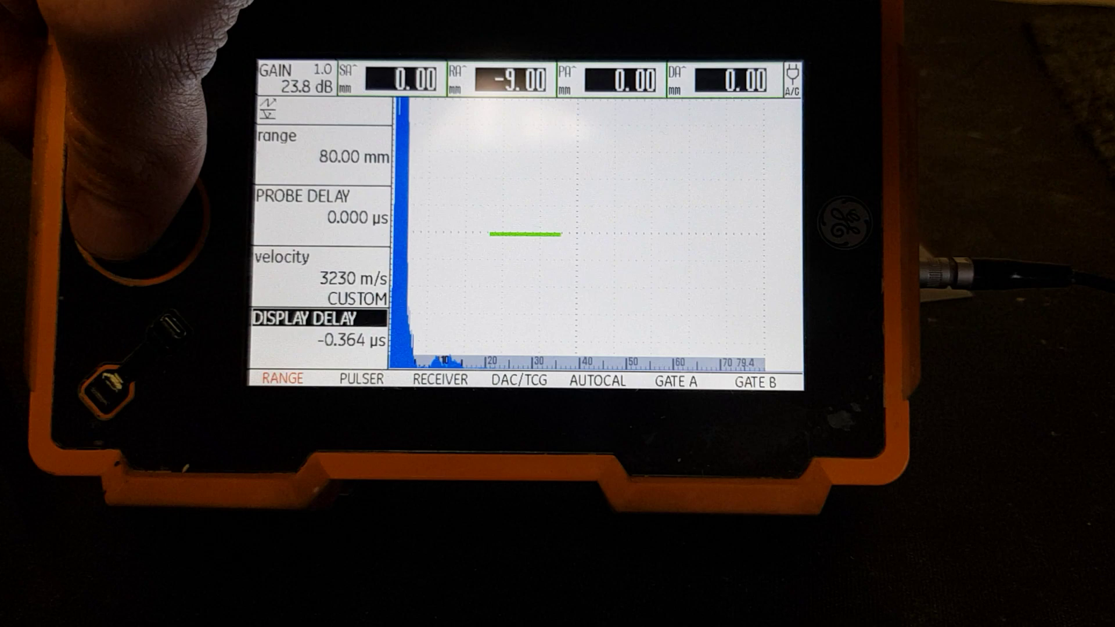
pyautogui.scroll(4, 130, 218)
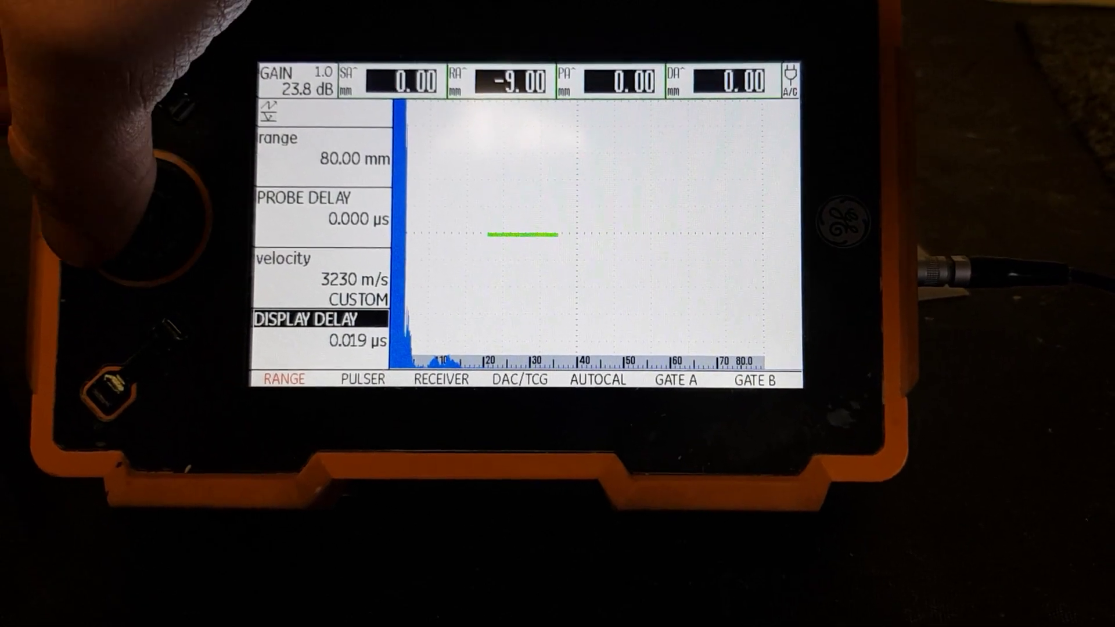
pyautogui.scroll(-2, 132, 218)
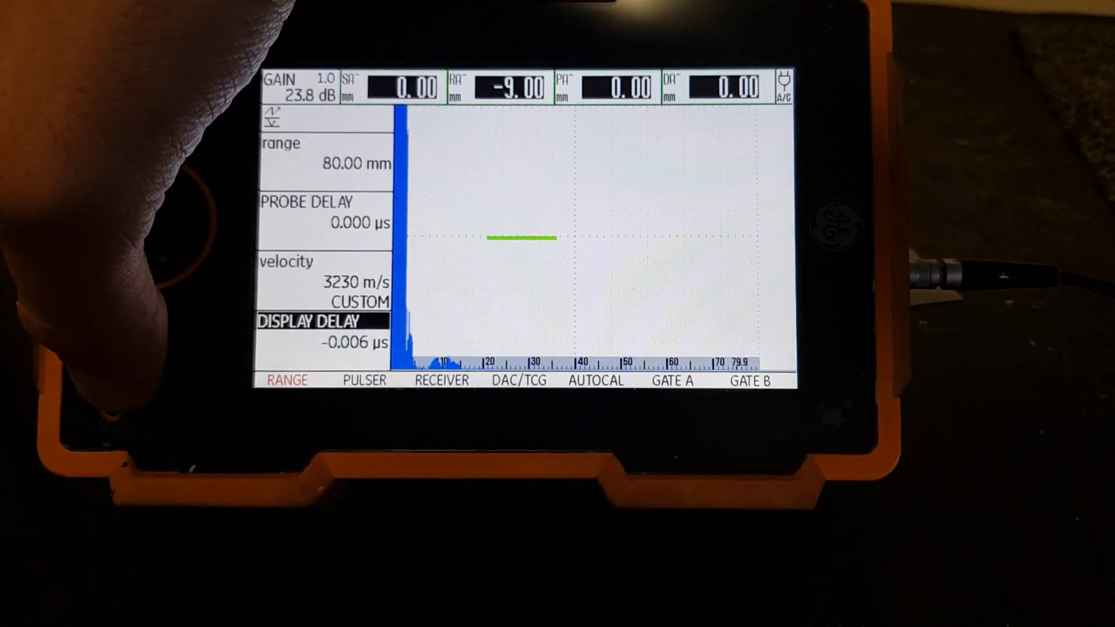
pyautogui.scroll(-1, 131, 218)
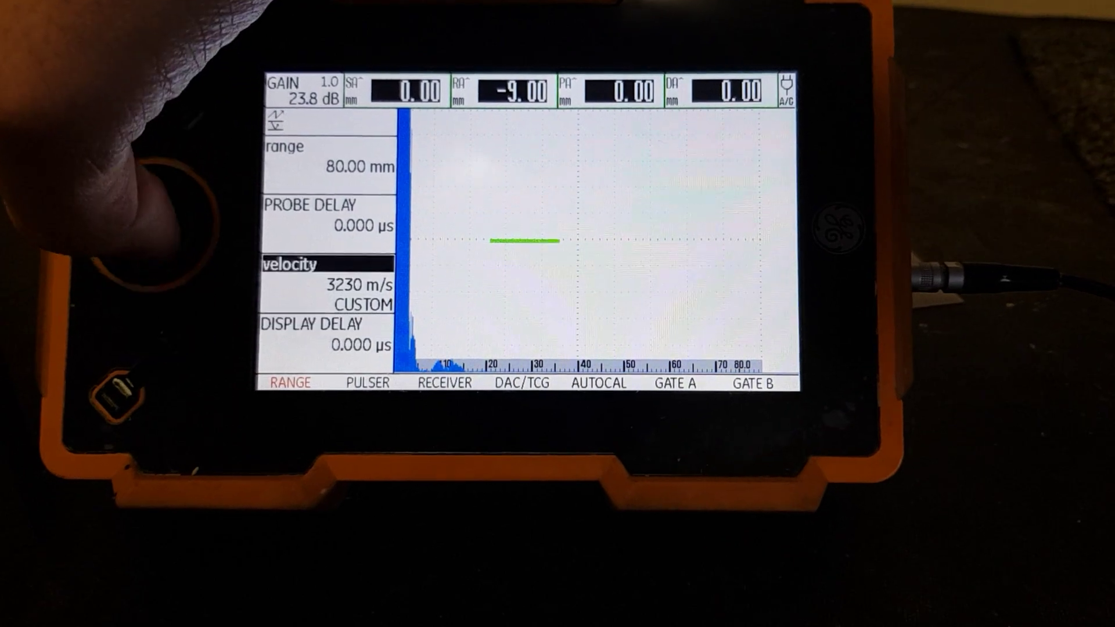
# Raise the sound velocity from 3230 to 3250 m/s, keeping display delay at 0.000 µs.
pyautogui.press('Down')
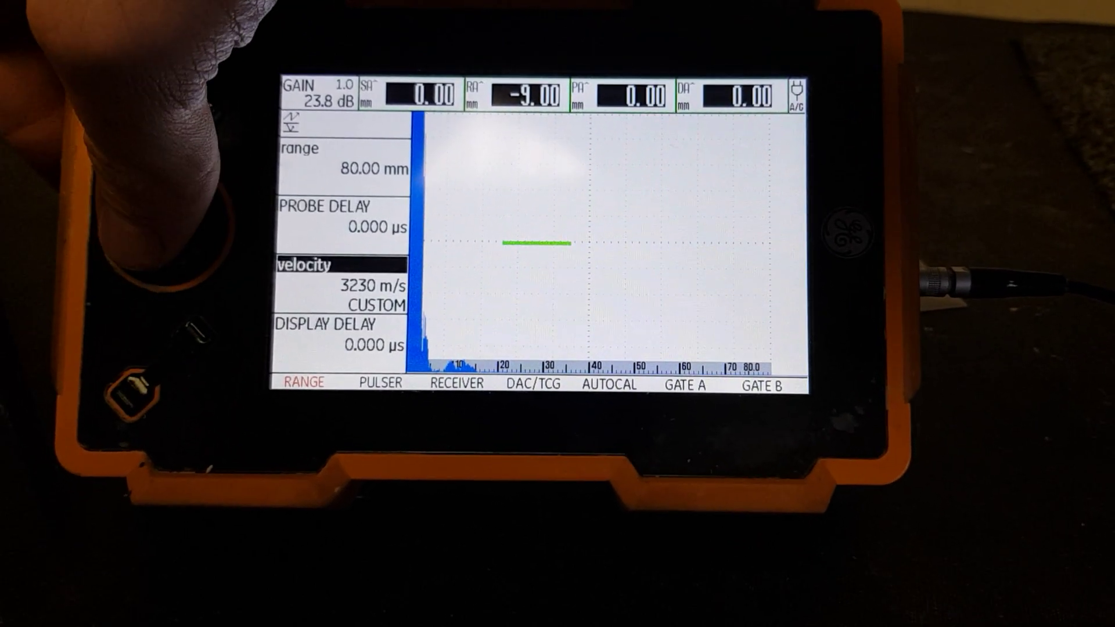
pyautogui.scroll(3, 131, 218)
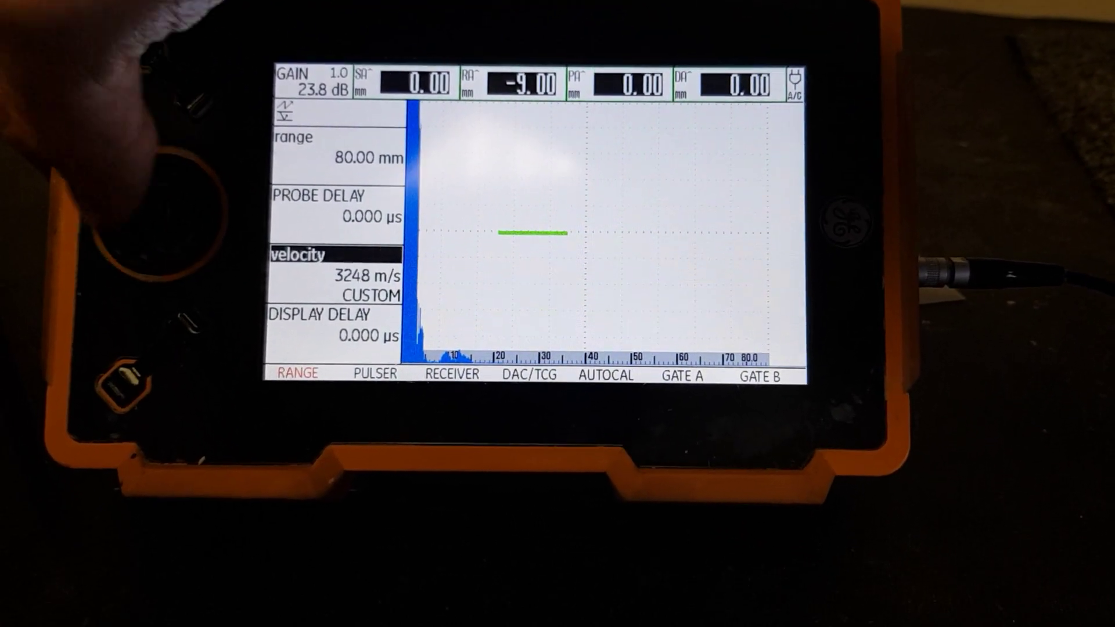
pyautogui.scroll(1, 131, 217)
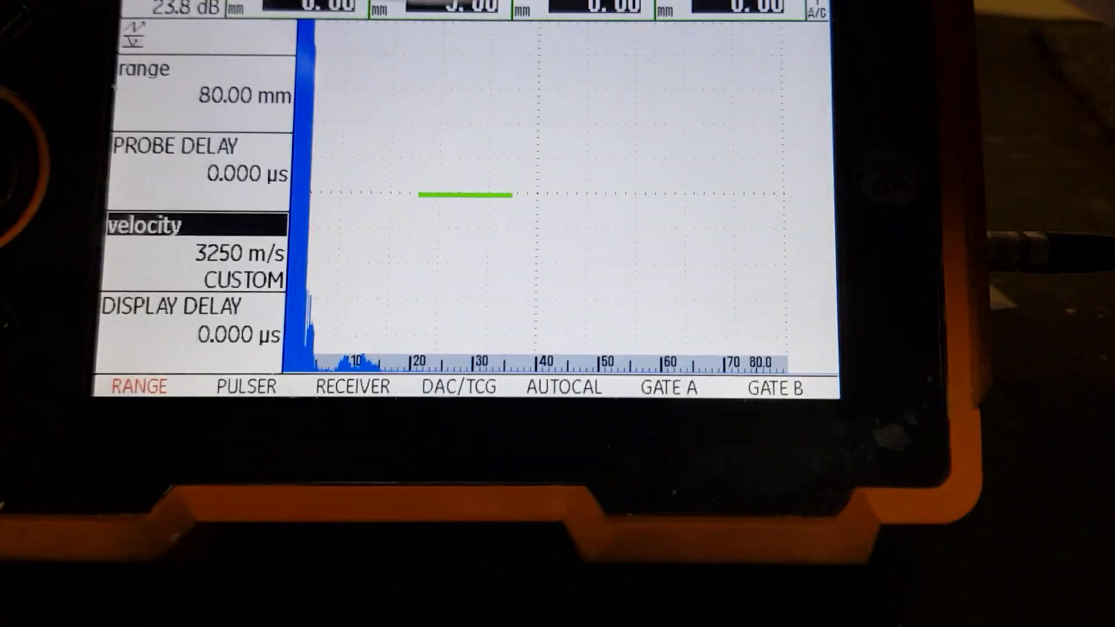
# Increase the display range from 80 mm to 250.00 mm.
pyautogui.press('Up')
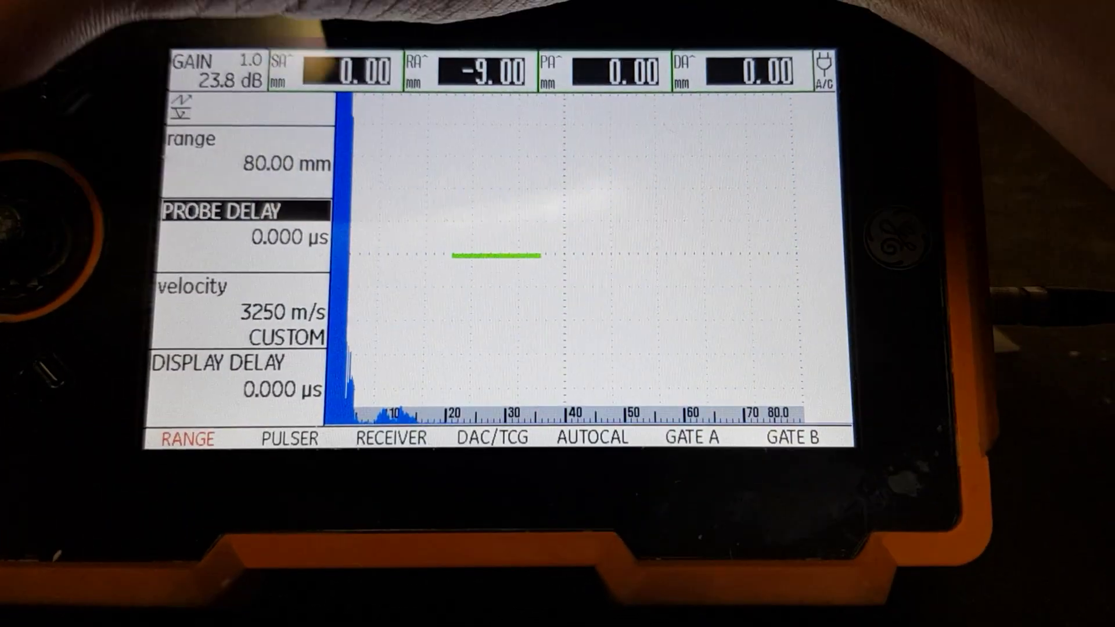
pyautogui.press('Up')
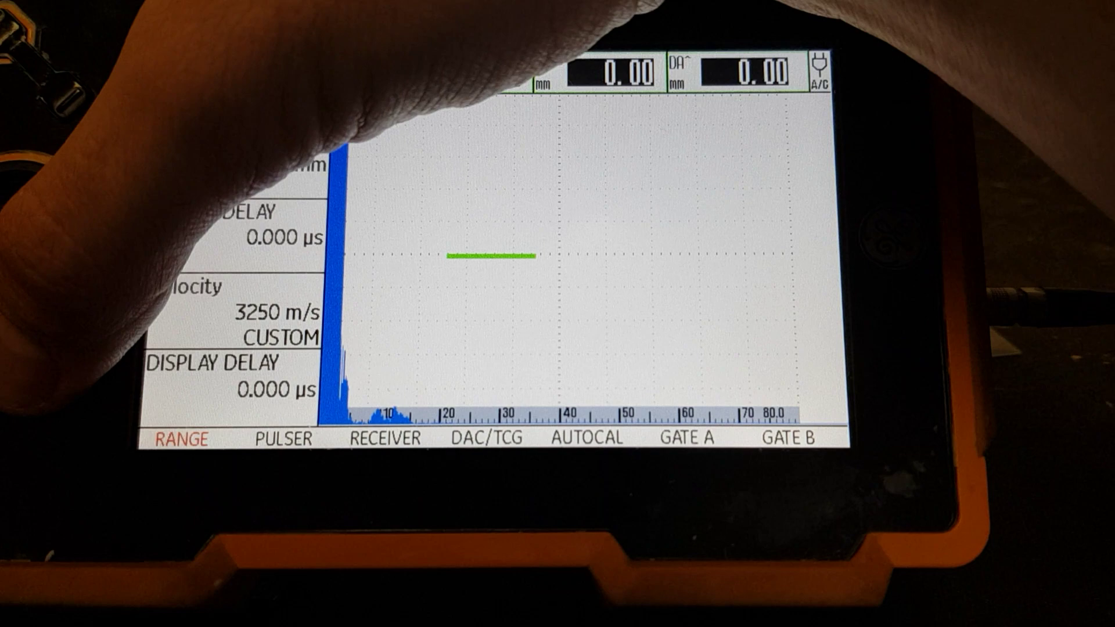
pyautogui.scroll(1, 131, 218)
pyautogui.scroll(1, 131, 218)
pyautogui.scroll(1, 132, 218)
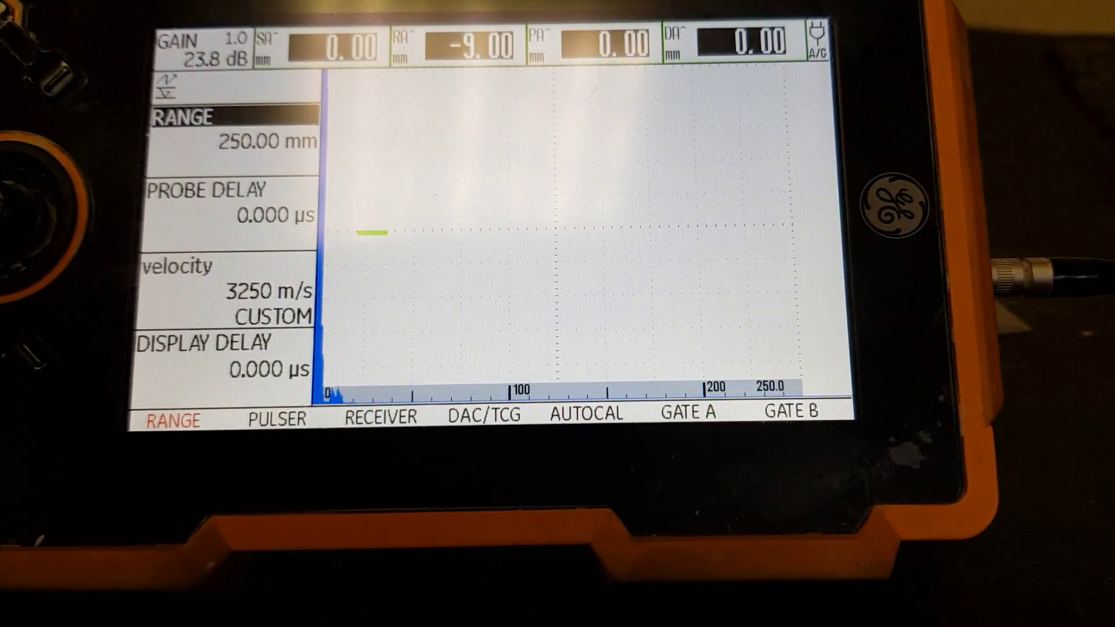
pyautogui.press('Down')
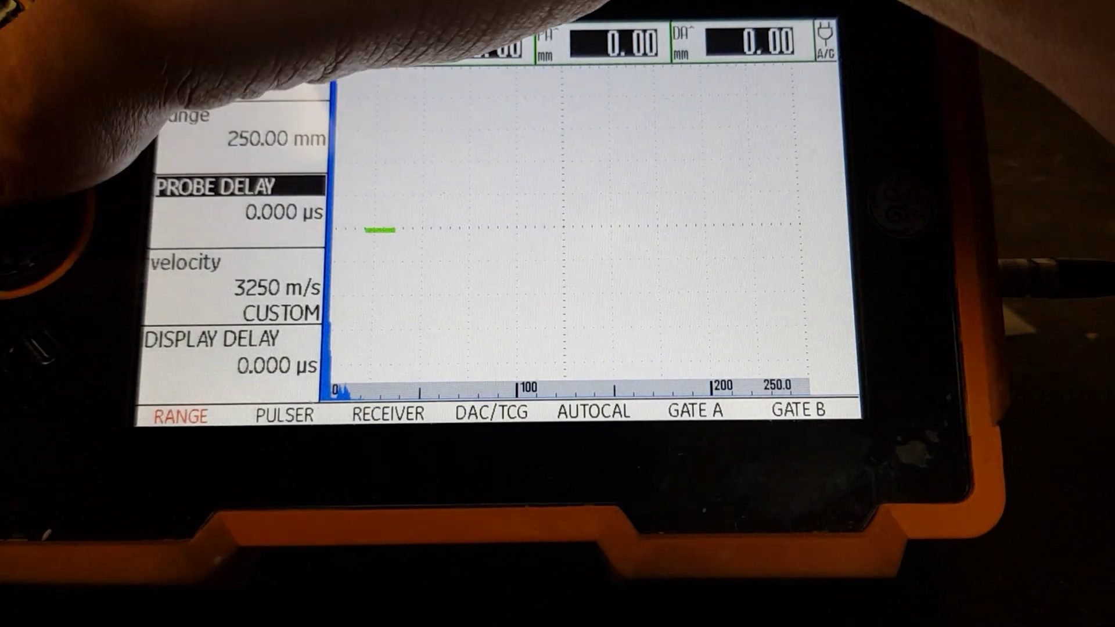
# Move the Gate A start out to 97.40 mm.
pyautogui.press('Down')
pyautogui.press('Down')
pyautogui.press('Right')
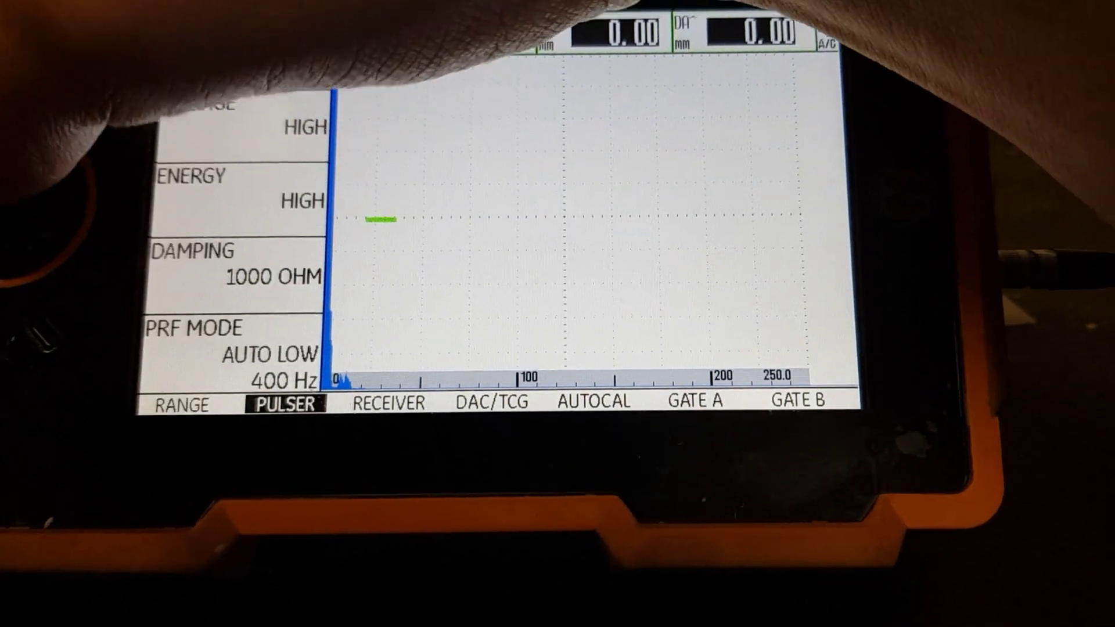
pyautogui.press('Right')
pyautogui.press('Right')
pyautogui.press('Right')
pyautogui.press('Right')
pyautogui.press('Up')
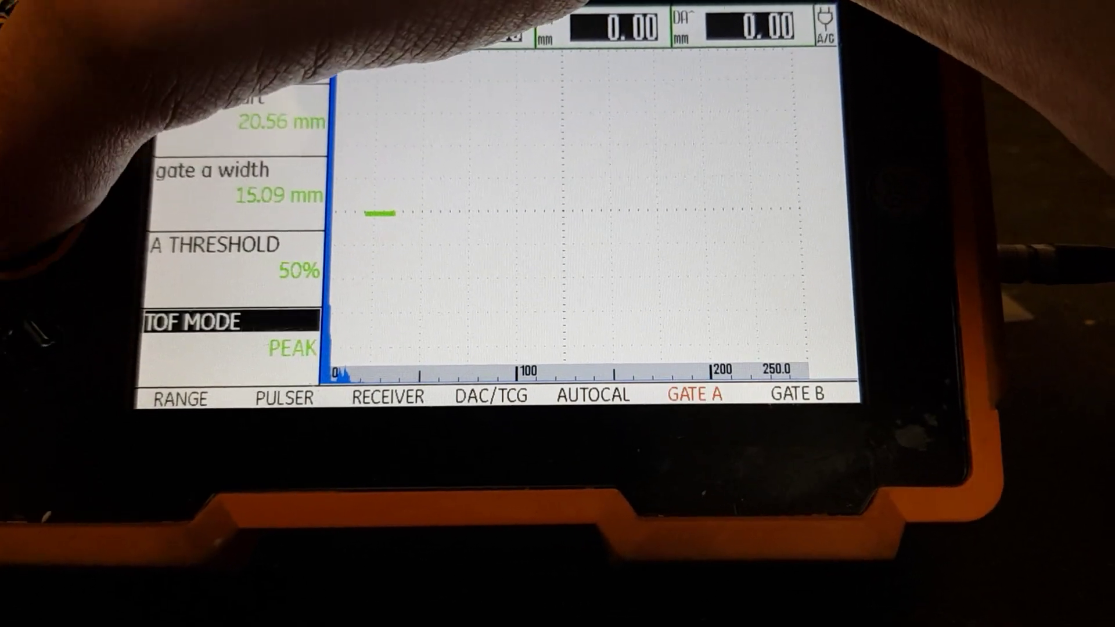
pyautogui.press('Up')
pyautogui.press('Right')
pyautogui.press('Right')
pyautogui.press('Right')
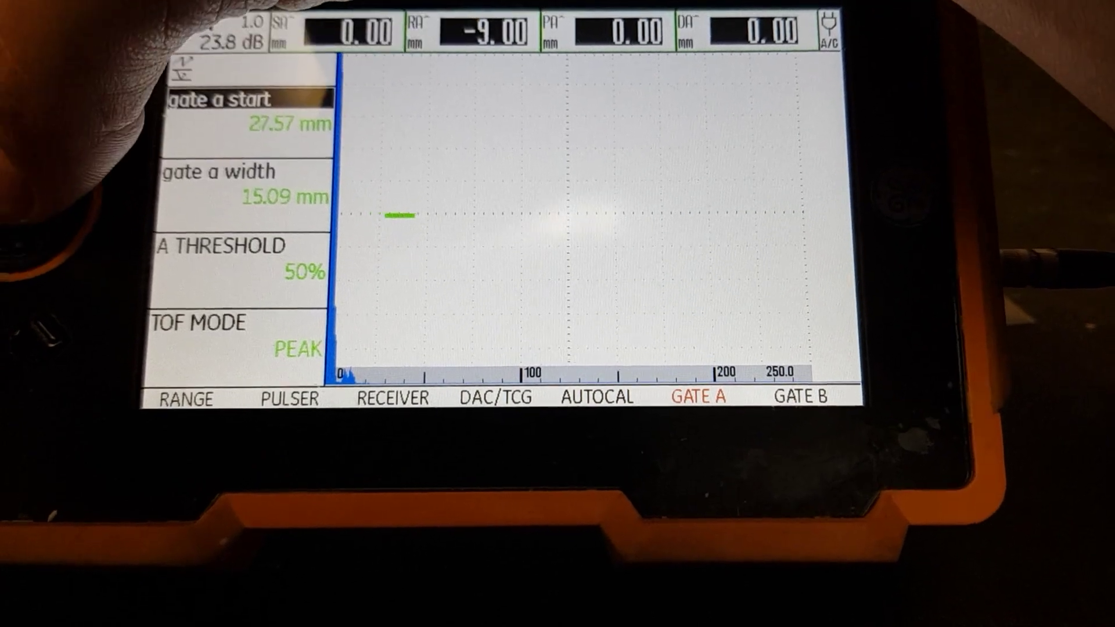
pyautogui.press('Right')
pyautogui.press('Right')
pyautogui.press('Right')
pyautogui.press('Right')
pyautogui.press('Right')
pyautogui.press('Right')
pyautogui.press('Right')
pyautogui.press('Right')
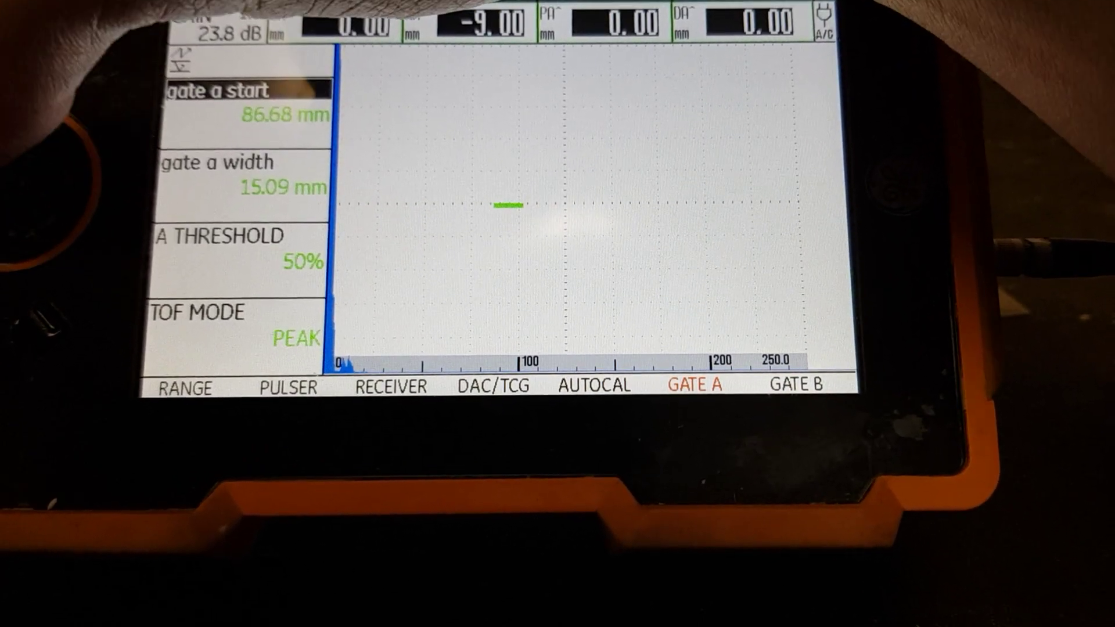
pyautogui.press('Left')
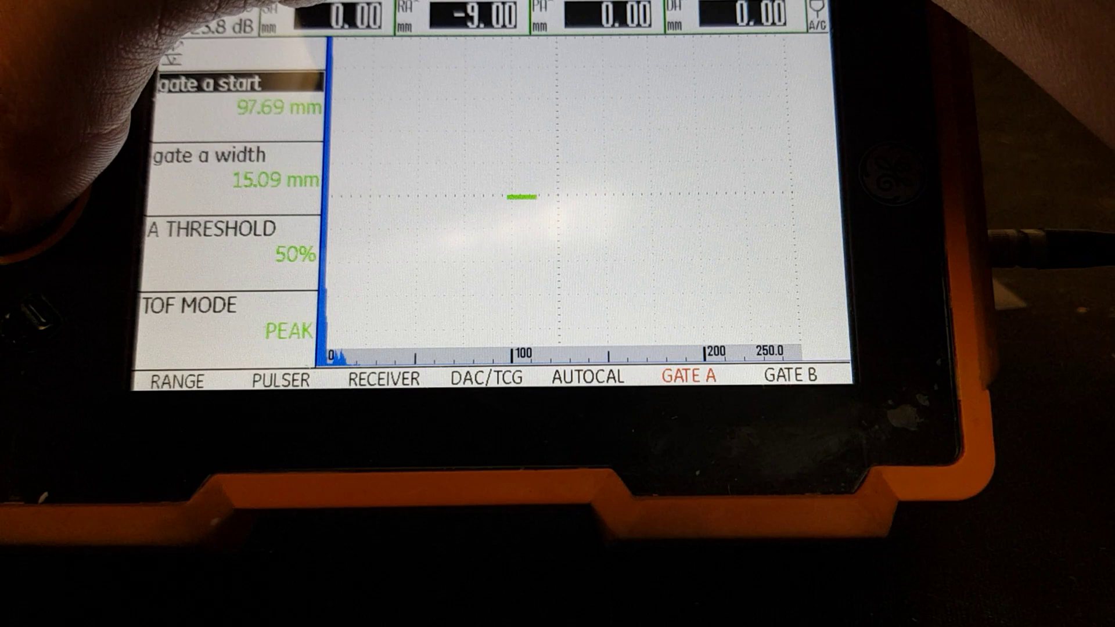
pyautogui.press('Left')
# Adjust the Gate A threshold to 51%, leaving width at 15.10 mm.
pyautogui.press('Down')
pyautogui.press('Down')
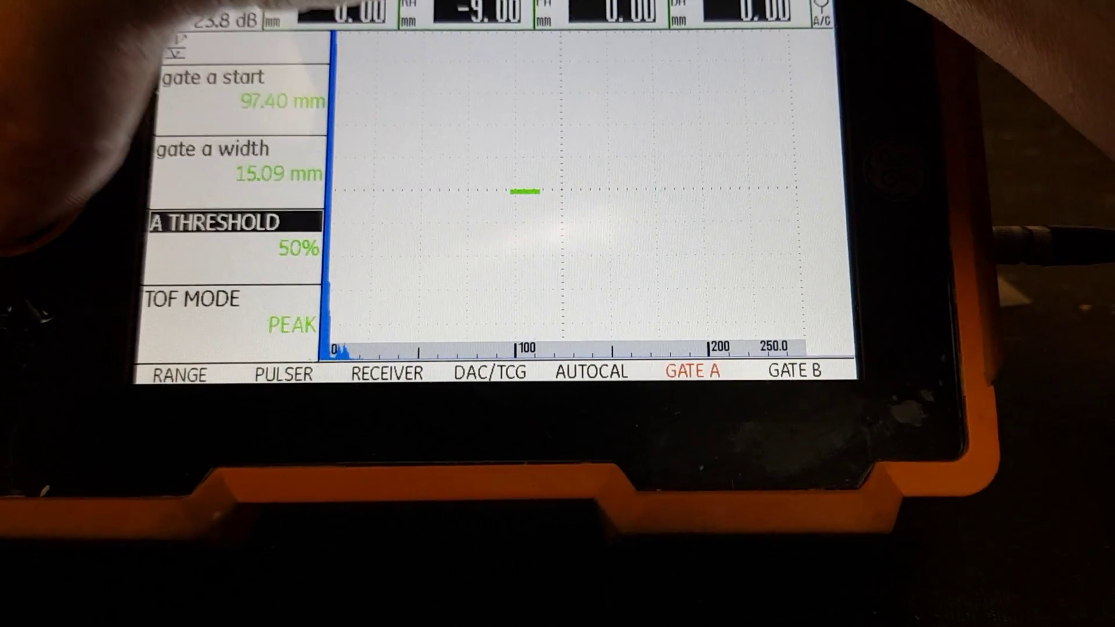
pyautogui.press('Right')
pyautogui.press('Right')
pyautogui.press('Right')
pyautogui.press('Left')
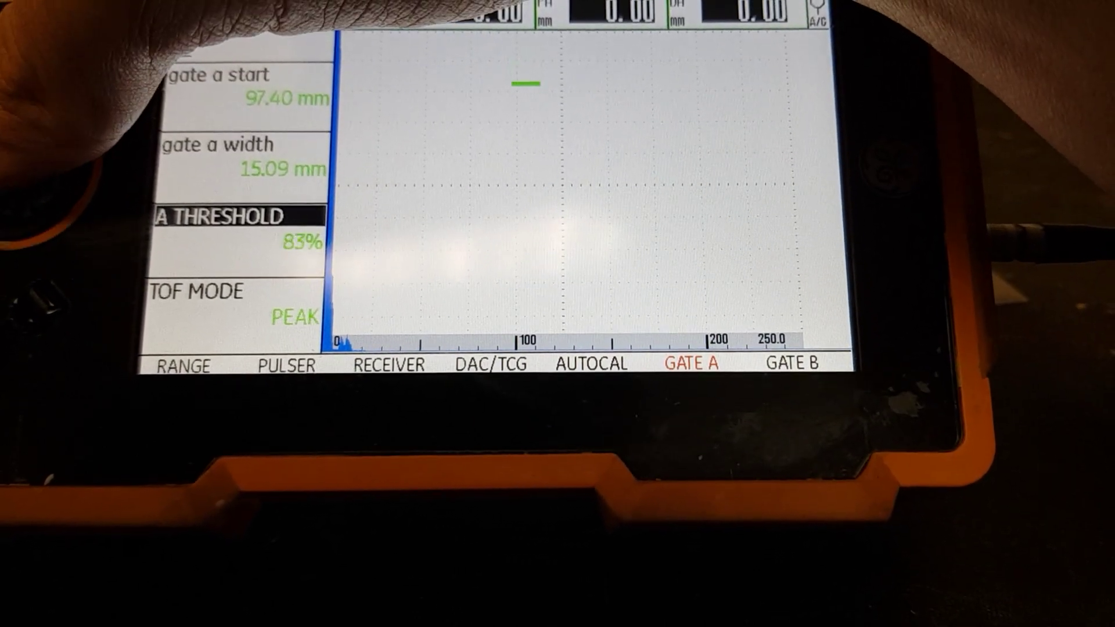
pyautogui.press('Left')
pyautogui.press('Left')
pyautogui.press('Left')
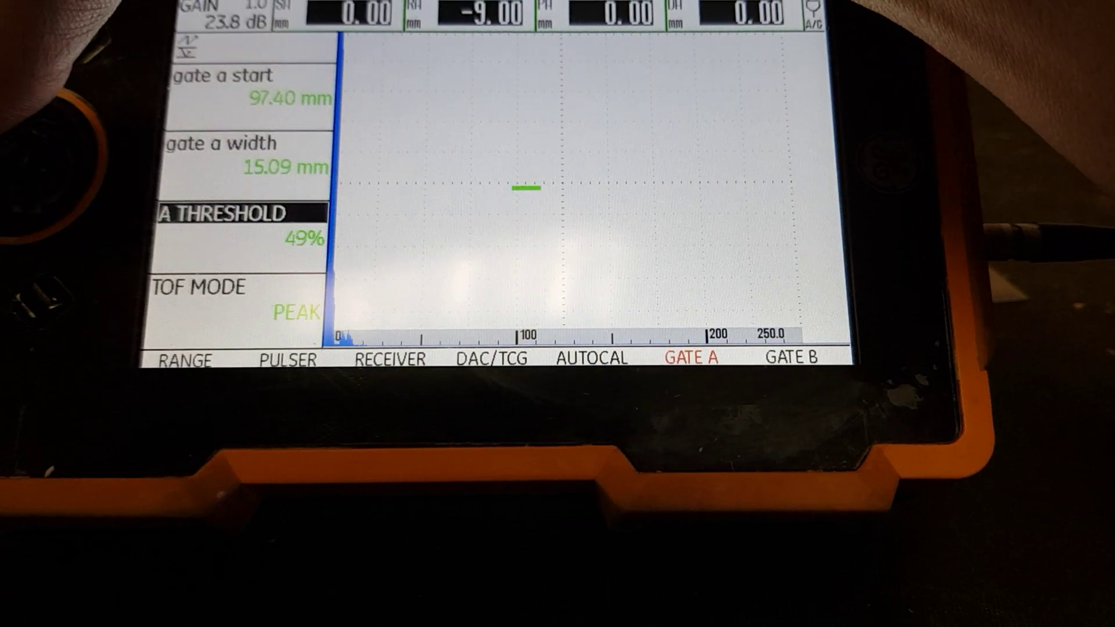
pyautogui.press('Right')
pyautogui.press('Right')
# Widen Gate A and set its start to 75.00 mm.
pyautogui.press('Up')
pyautogui.press('Right')
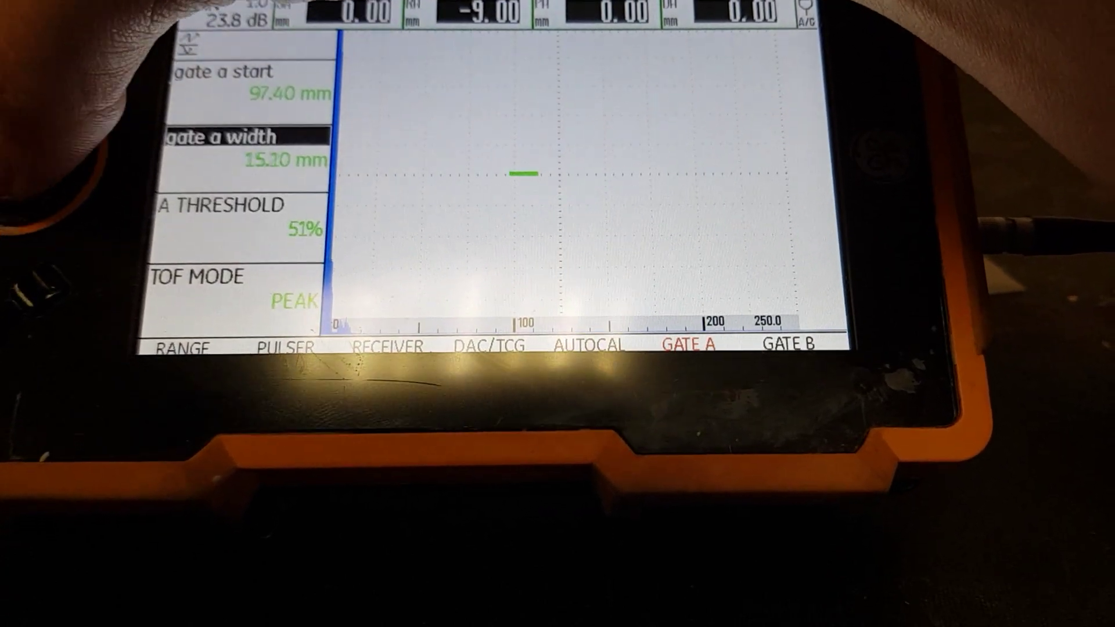
pyautogui.press('Right')
pyautogui.press('Right')
pyautogui.press('Right')
pyautogui.press('Right')
pyautogui.press('Right')
pyautogui.press('Right')
pyautogui.press('Right')
pyautogui.press('Right')
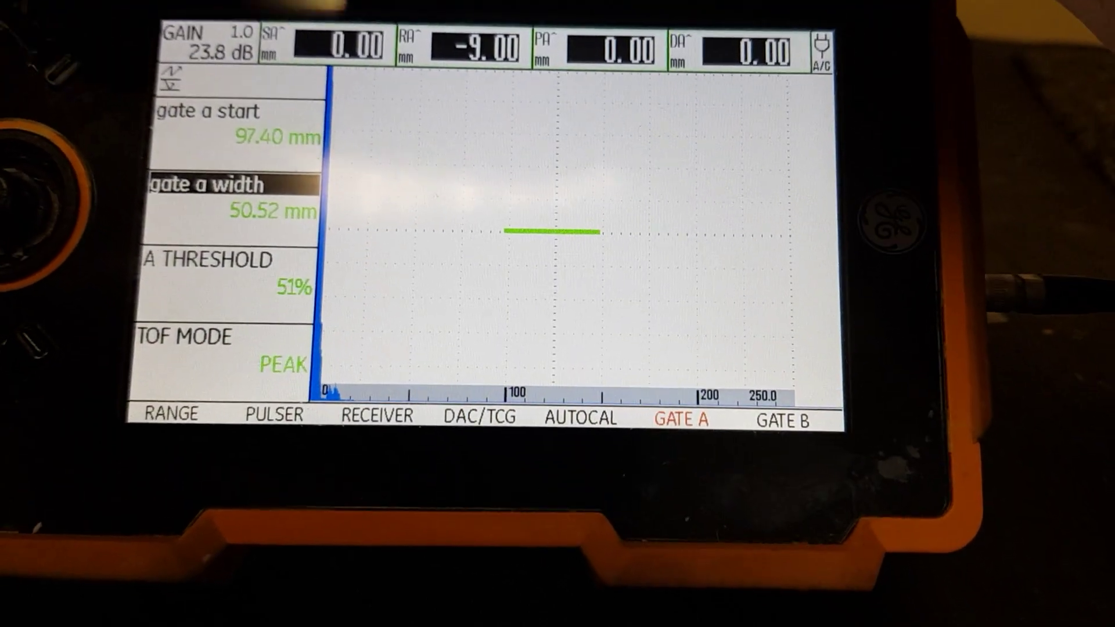
pyautogui.press('Up')
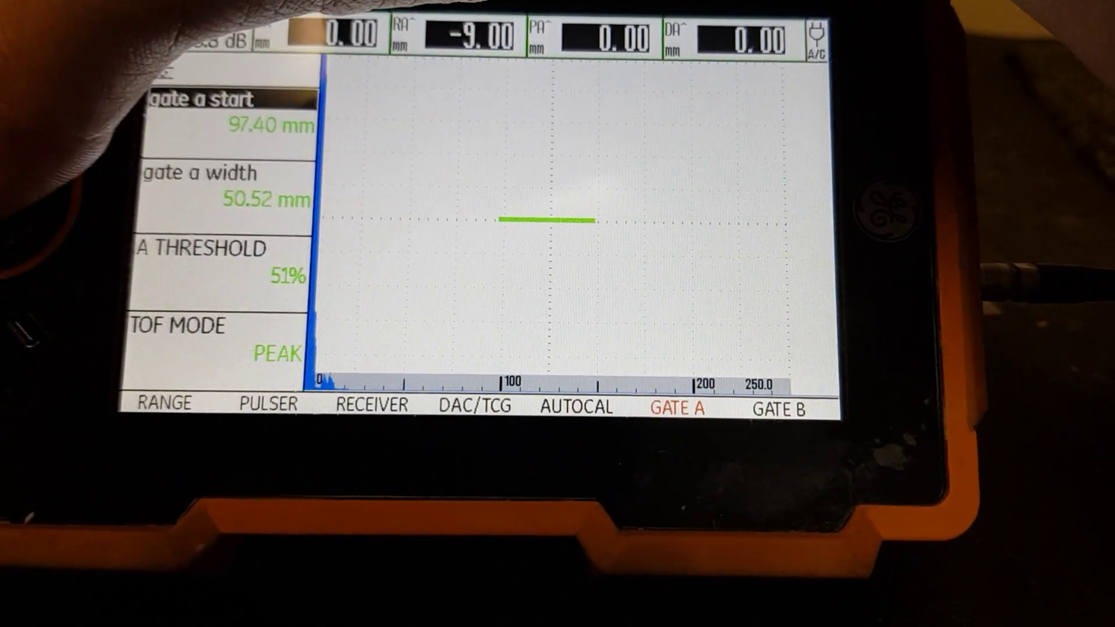
pyautogui.press('Left')
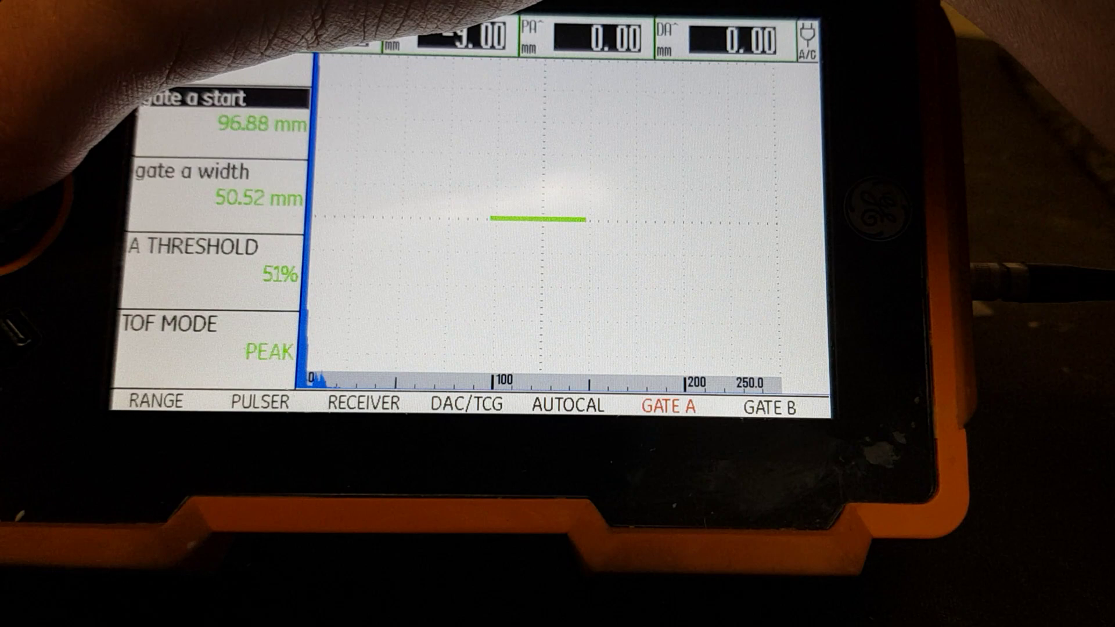
pyautogui.press('Left')
pyautogui.press('Left')
pyautogui.press('Left')
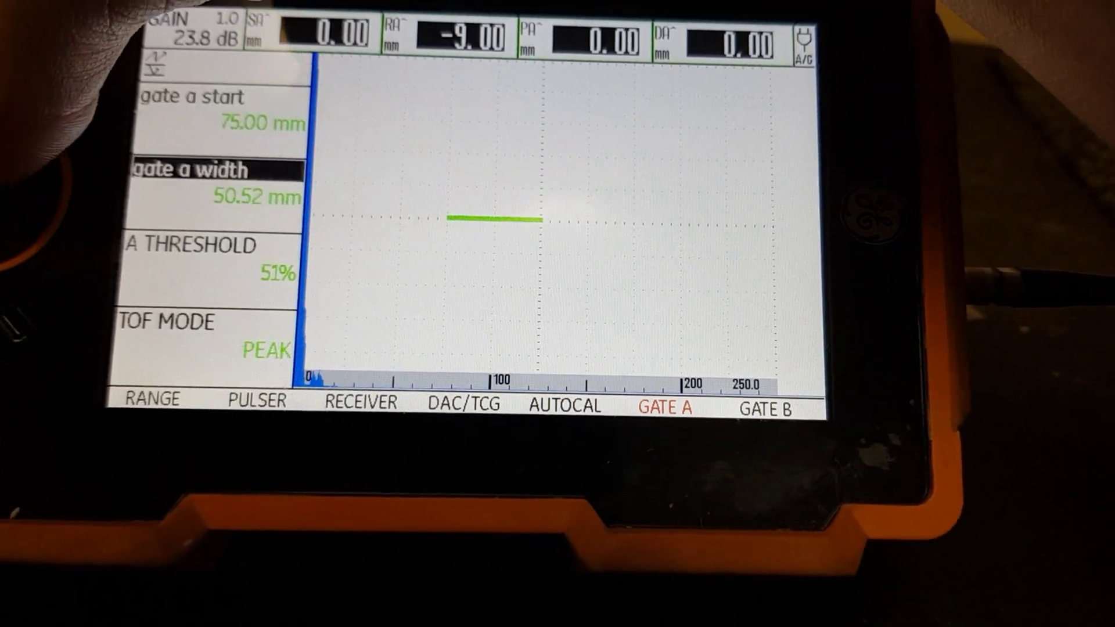
# Set the Gate A width to exactly 50.00 mm and the threshold to 50%.
pyautogui.press('Left')
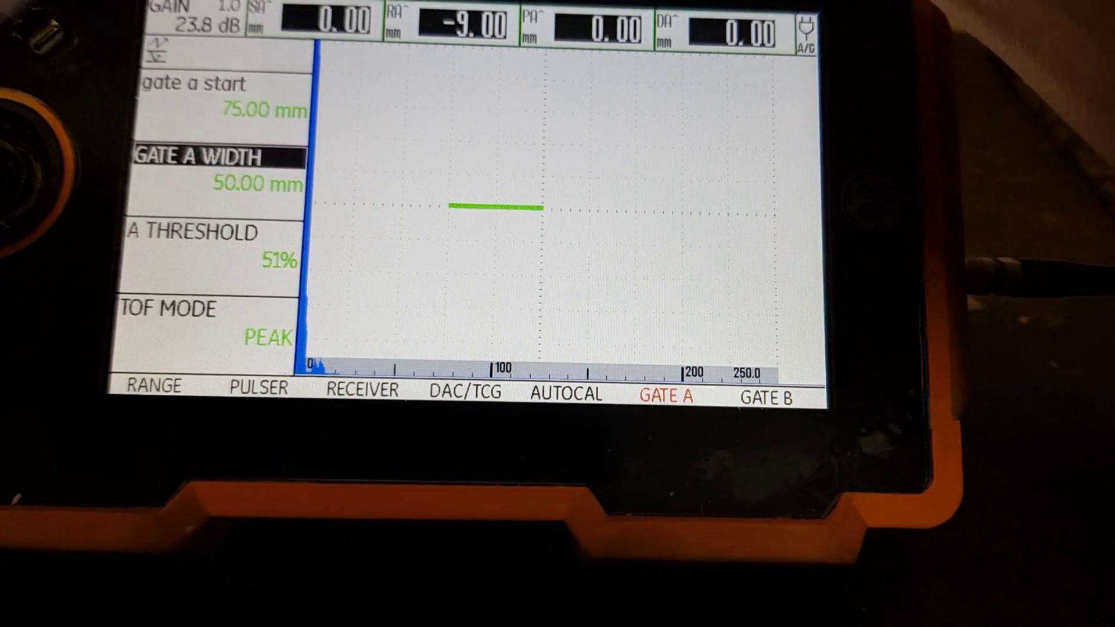
pyautogui.press('Down')
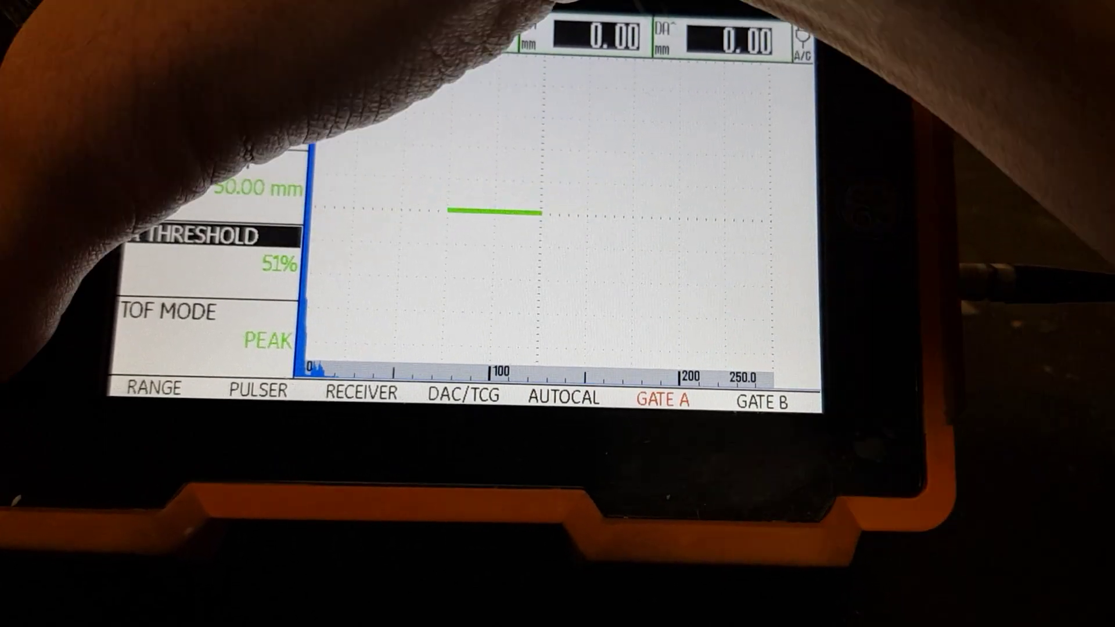
pyautogui.press('Left')
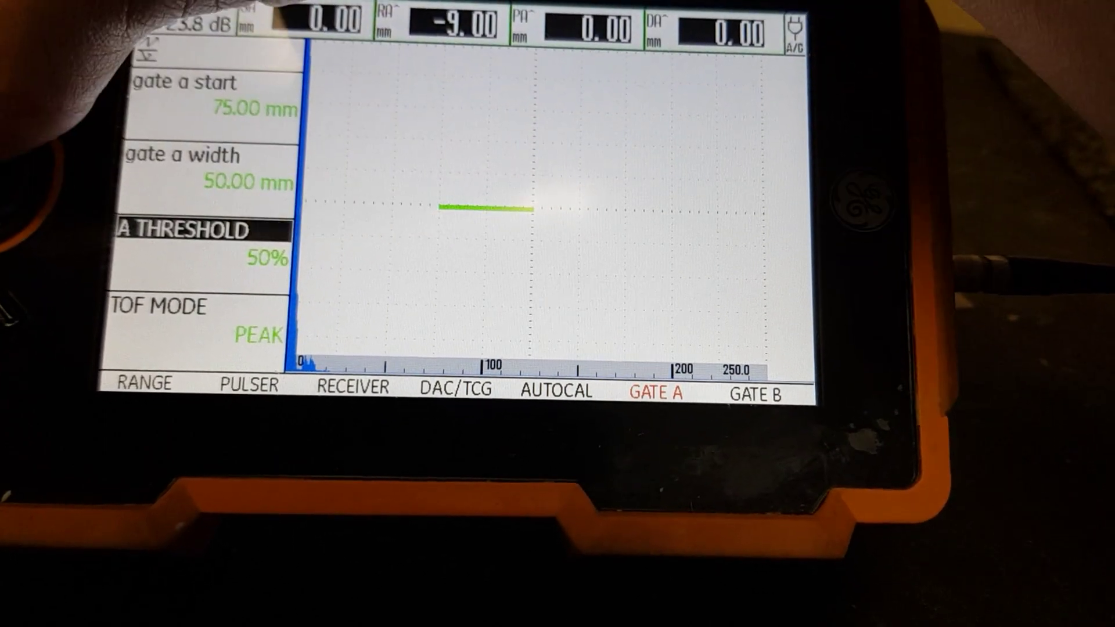